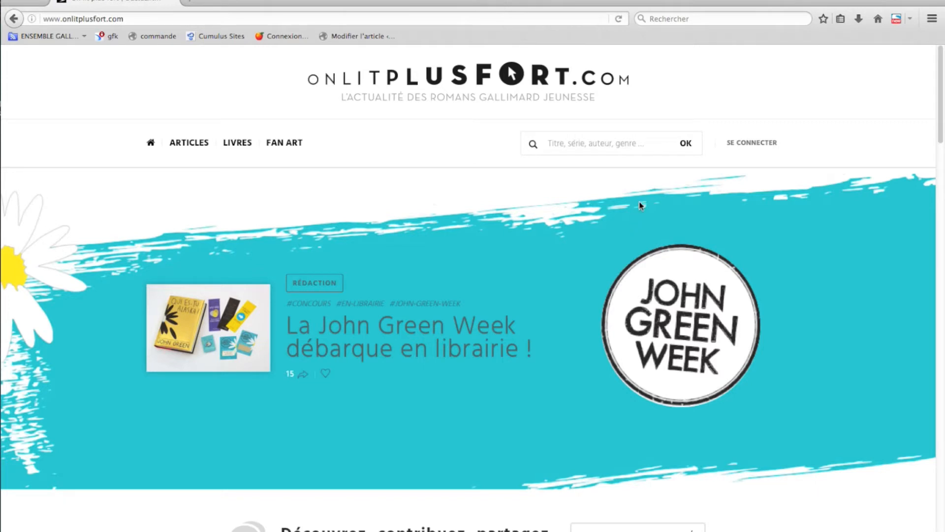
# Log in to the onlitplusfort.com account with its e-mail address and password, dismissing the browser's offer to save them.
pyautogui.click(750, 143)
pyautogui.click(454, 137)
pyautogui.write('onlitplu')
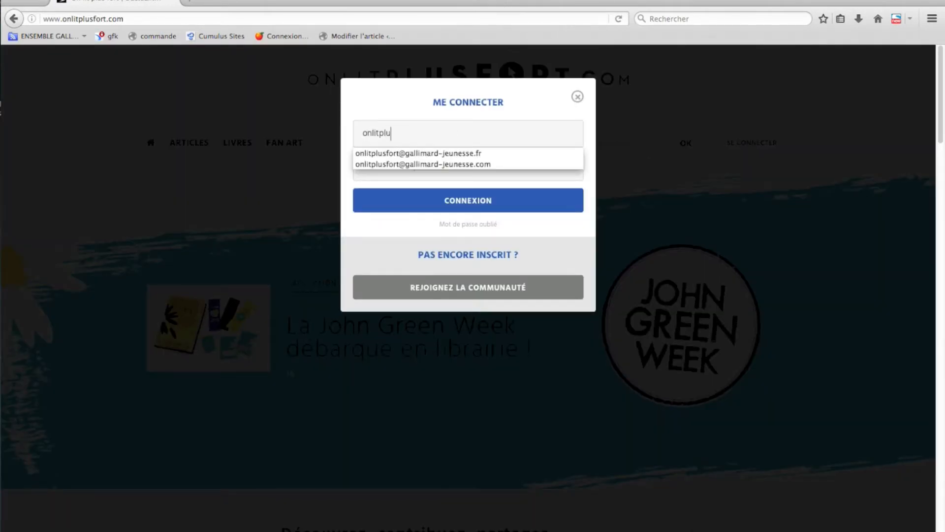
pyautogui.click(465, 154)
pyautogui.click(457, 173)
pyautogui.write('•••••••••')
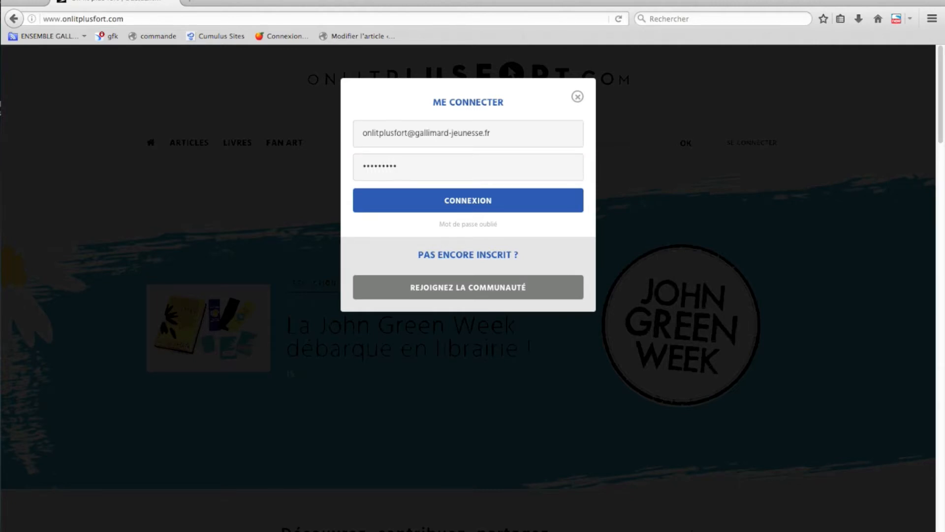
pyautogui.press('Return')
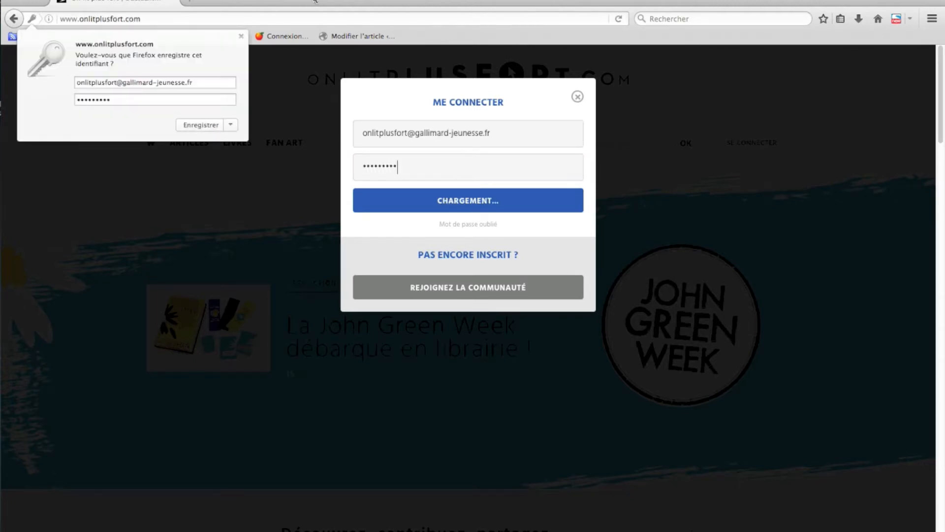
pyautogui.click(241, 37)
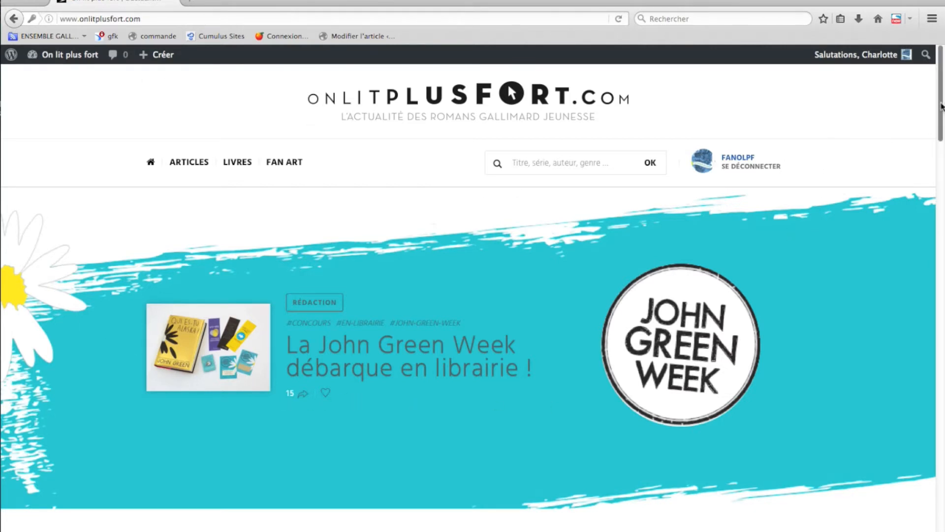
# Create a new article from the site and title it "Titre de votre chronique".
pyautogui.moveTo(939, 100); pyautogui.dragTo(937, 380)
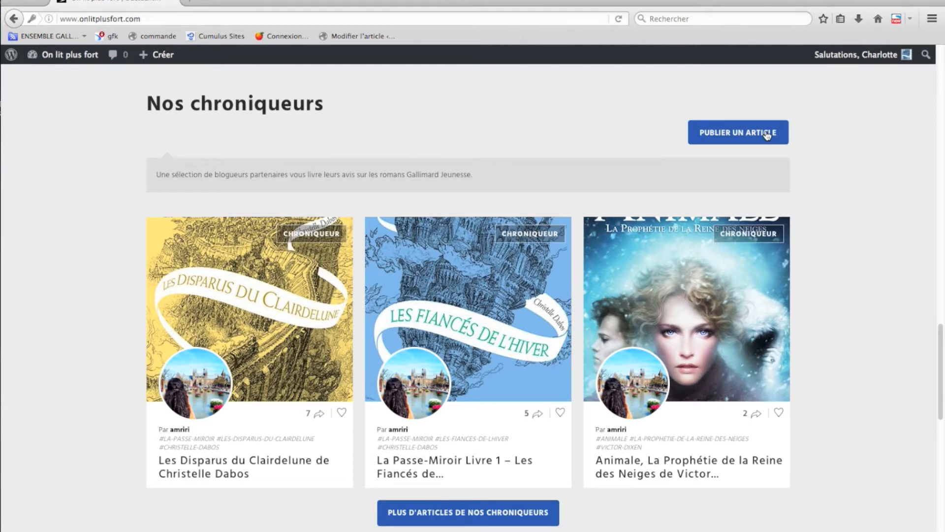
pyautogui.moveTo(153, 58)
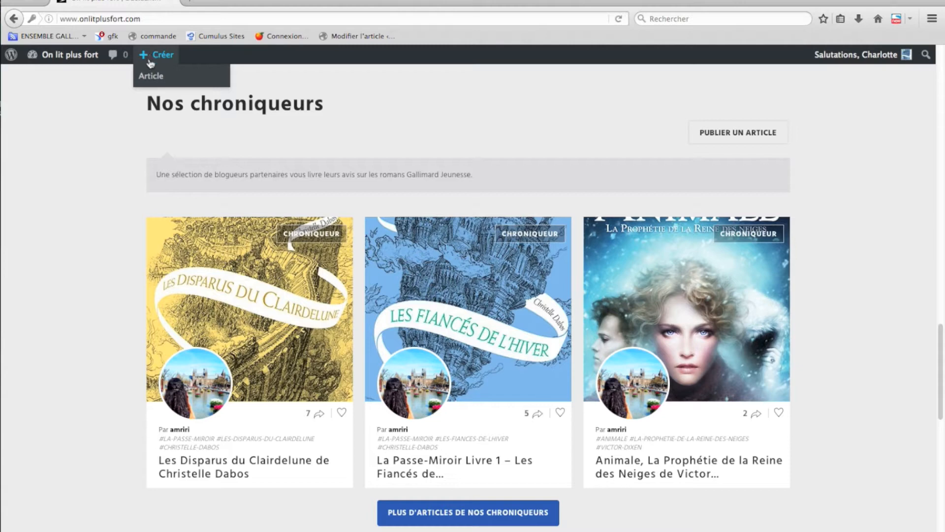
pyautogui.click(145, 81)
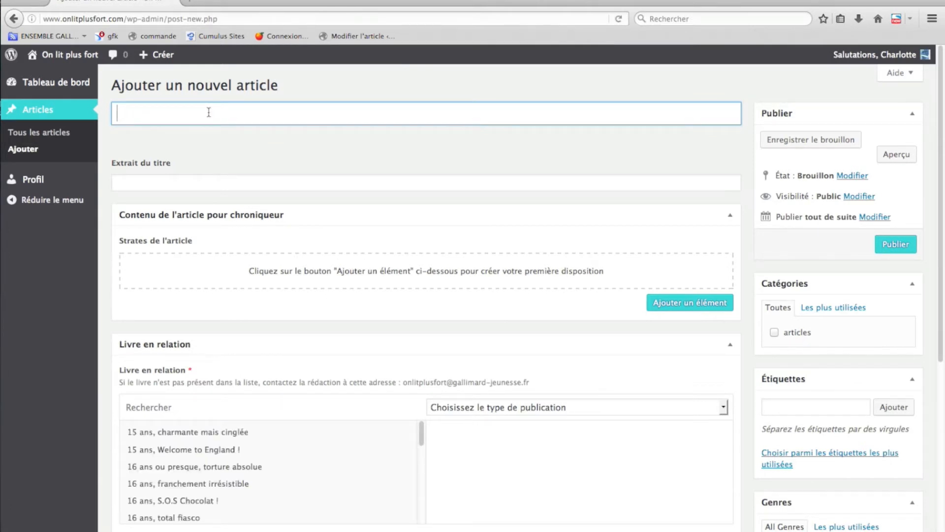
pyautogui.write('Titre de votre chronique')
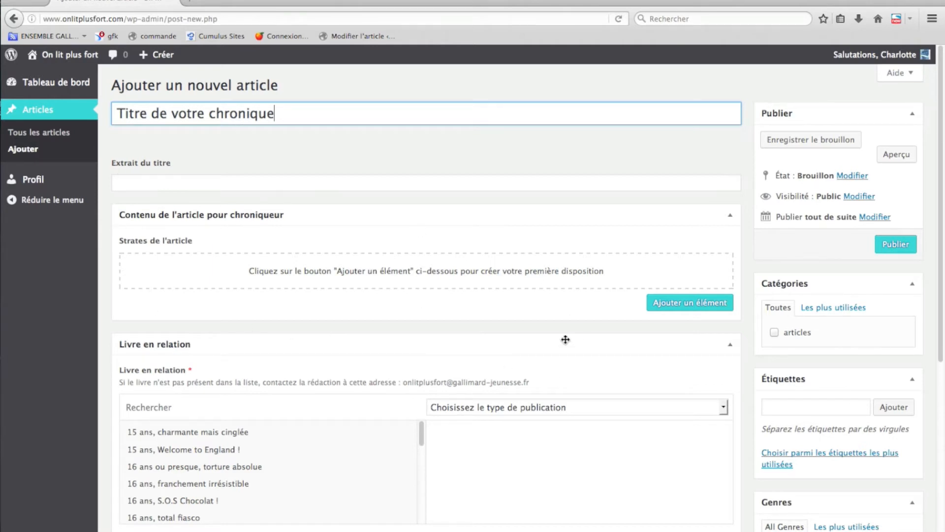
# Add a Strate Texte element and fill it with the chronicle text beginning "Vous pouvez saisir dans cet espace le texte de votre chronique".
pyautogui.click(687, 304)
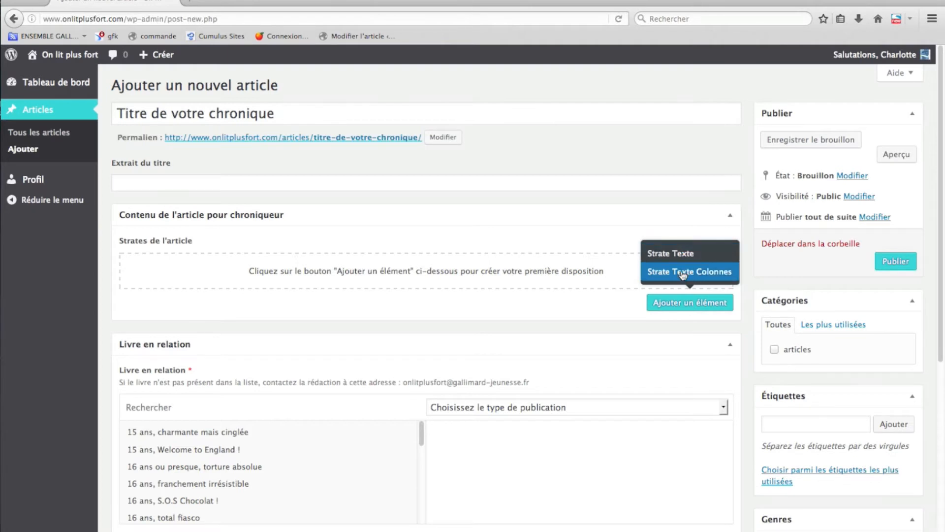
pyautogui.click(672, 253)
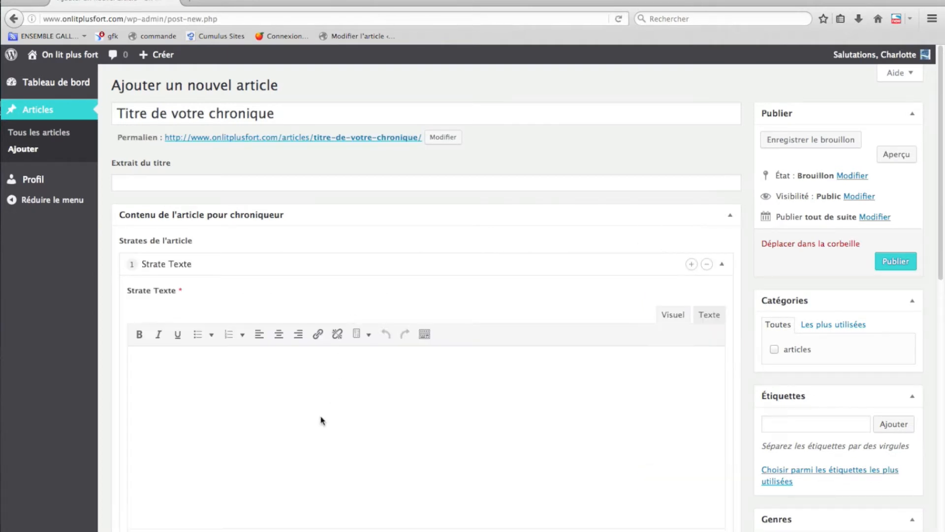
pyautogui.scroll(-1, 234, 370)
pyautogui.scroll(1, 320, 399)
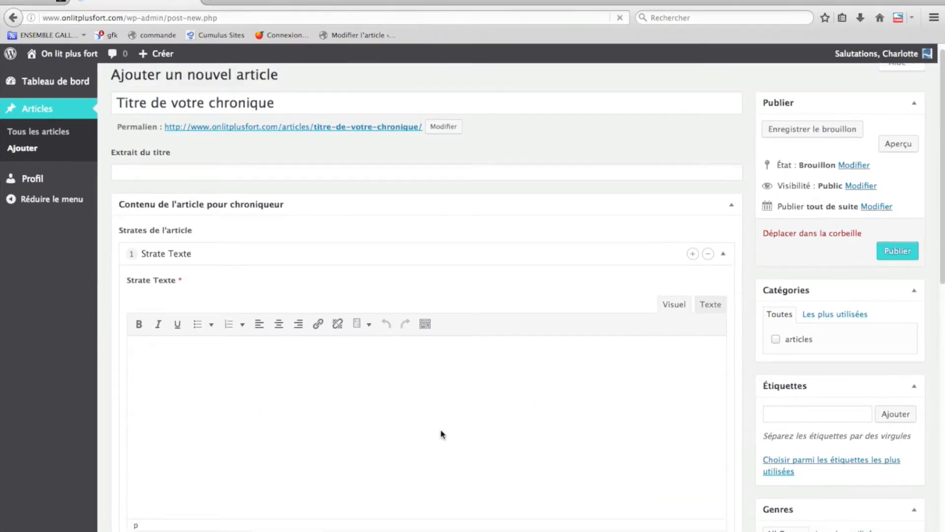
pyautogui.write("Vous pouvez saisir dans cet espace le texte de votre chronique. L'outil de traitement de texte est simple et traditionnel.  Nous vous demanderons simplement de ne pas utiliser l'outil tableau. Si vous faites un copier-coller depuis un éditeur de texte (Word, LibreOffice...) ou depuis votre blog, veillez bien à ce que tous les caractères s'affichent correctement, notamment la ponctuation, les accents ou les guillemets.")
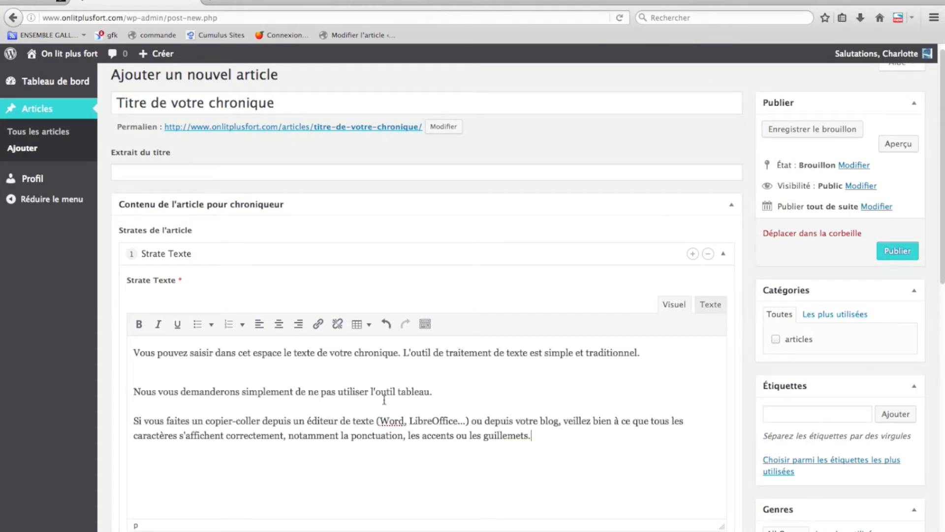
# Remove the extra blank line above "Nous vous demanderons simplement" and preview the article, then return to the editor.
pyautogui.click(367, 373)
pyautogui.press('Delete')
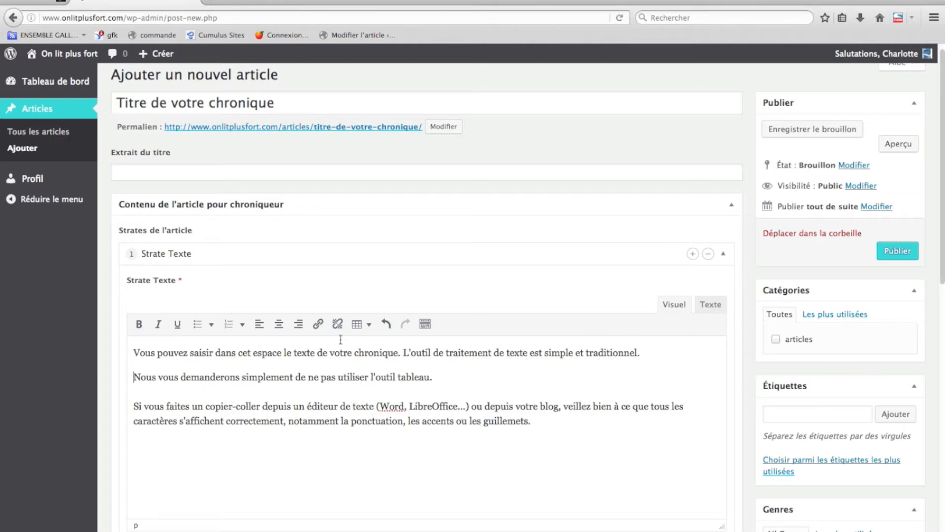
pyautogui.click(895, 145)
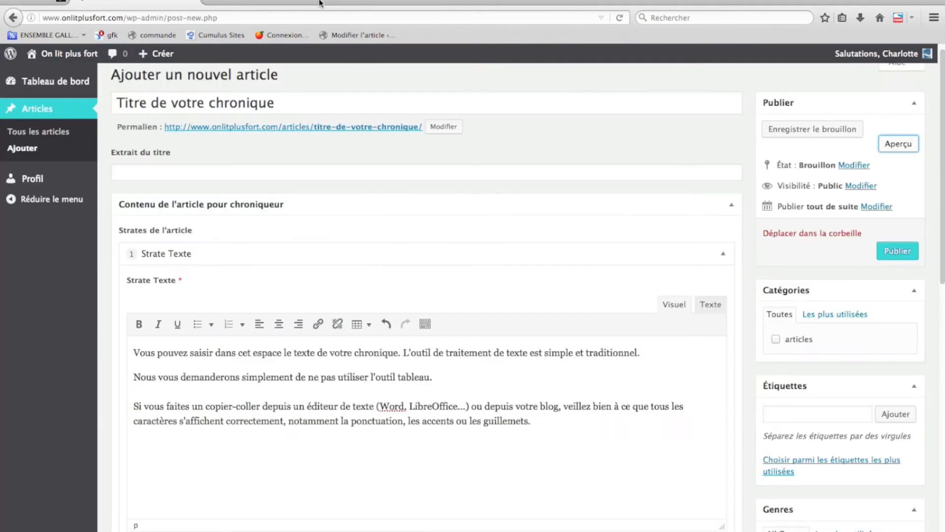
pyautogui.click(321, 4)
# Add a Strate Texte Colonnes element with "Texte de gauche" in the left column and "Texte de droite" in the right column.
pyautogui.scroll(-5, 530, 311)
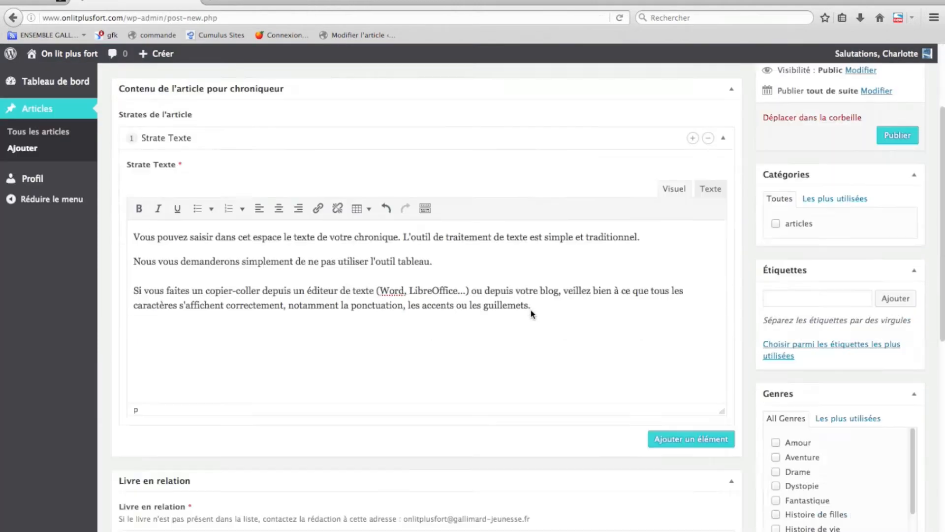
pyautogui.click(671, 400)
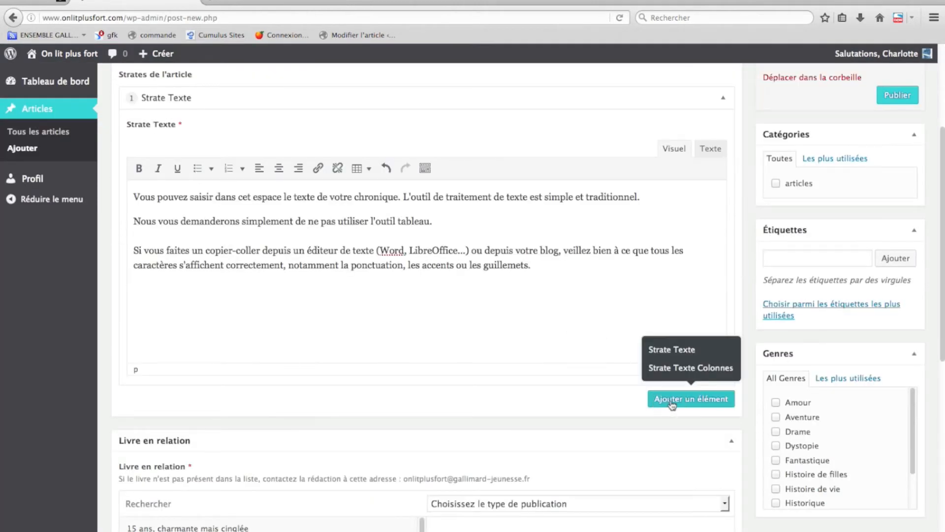
pyautogui.click(673, 368)
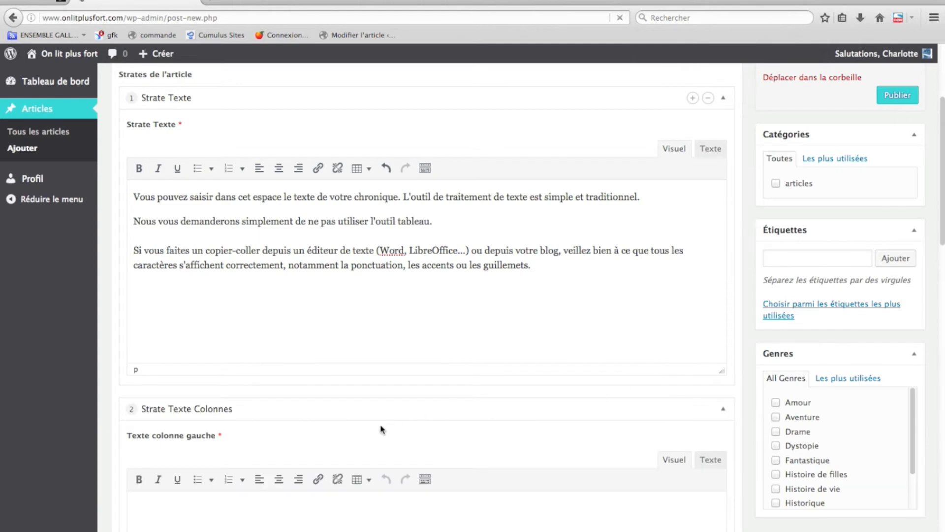
pyautogui.scroll(-2, 381, 430)
pyautogui.click(221, 423)
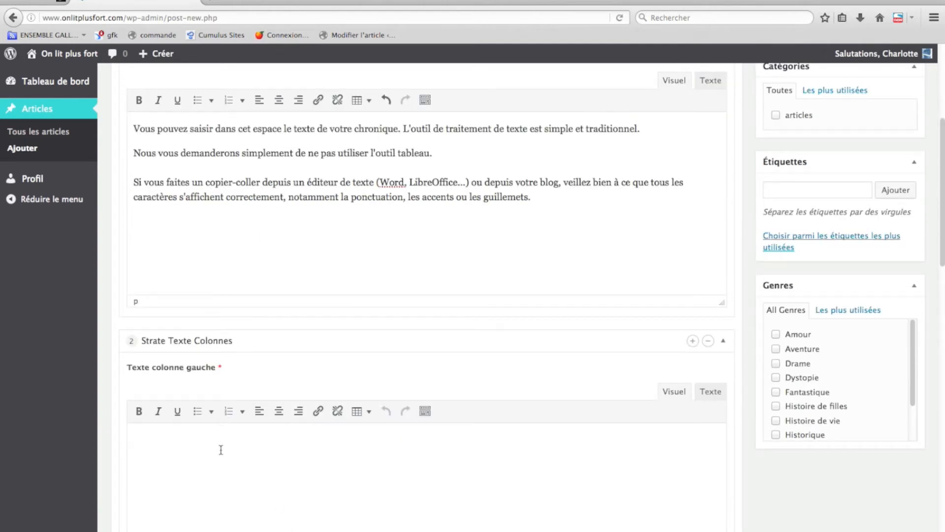
pyautogui.write('Texte de gauche')
pyautogui.scroll(-1, 256, 498)
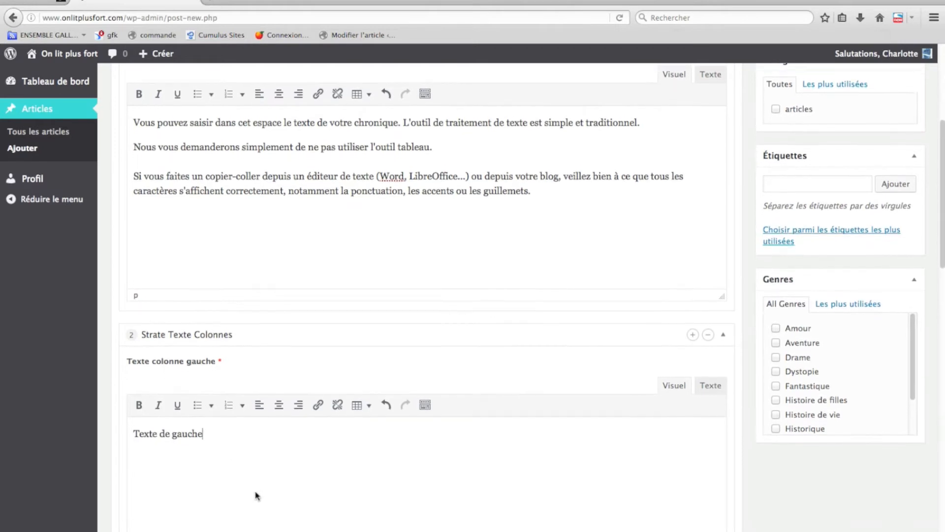
pyautogui.scroll(-6, 255, 497)
pyautogui.click(235, 512)
pyautogui.write('Texte de droite')
# Preview the article to check its two-column layout and return to the editor.
pyautogui.scroll(5, 766, 333)
pyautogui.scroll(8, 835, 215)
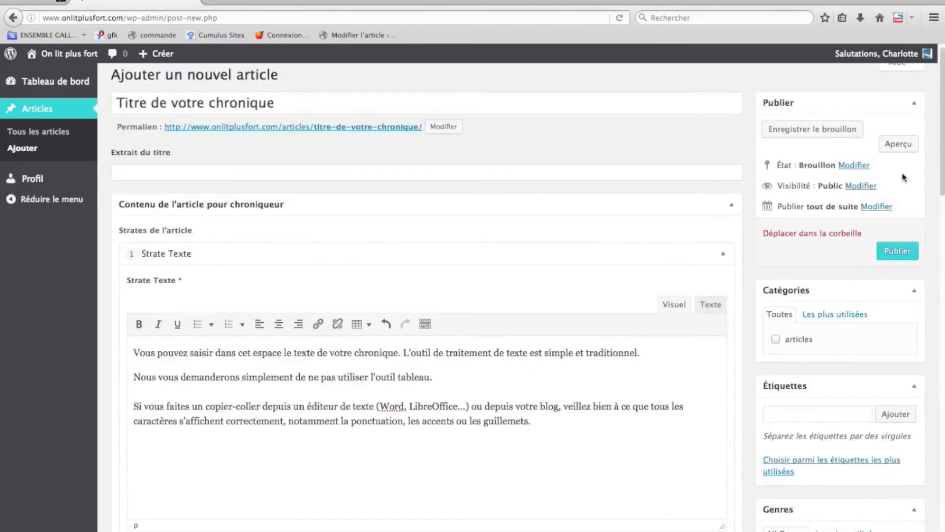
pyautogui.click(900, 145)
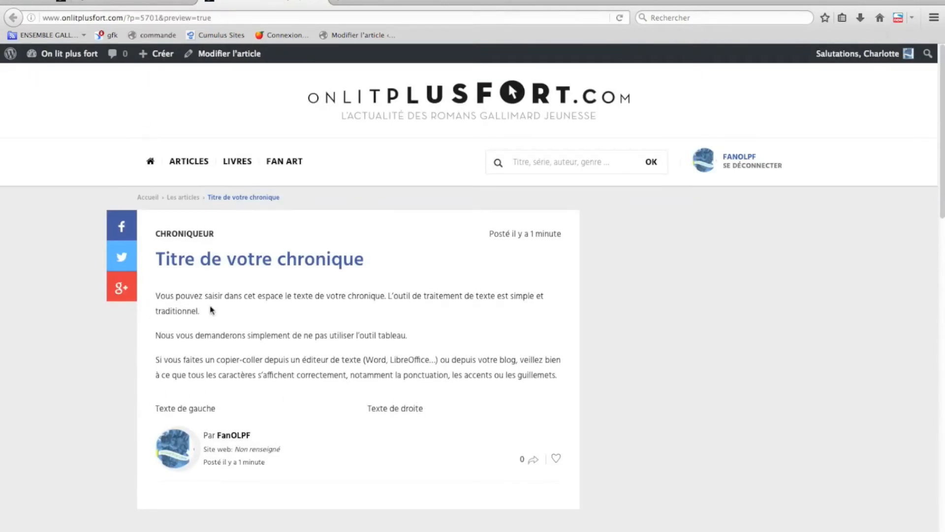
pyautogui.click(315, 2)
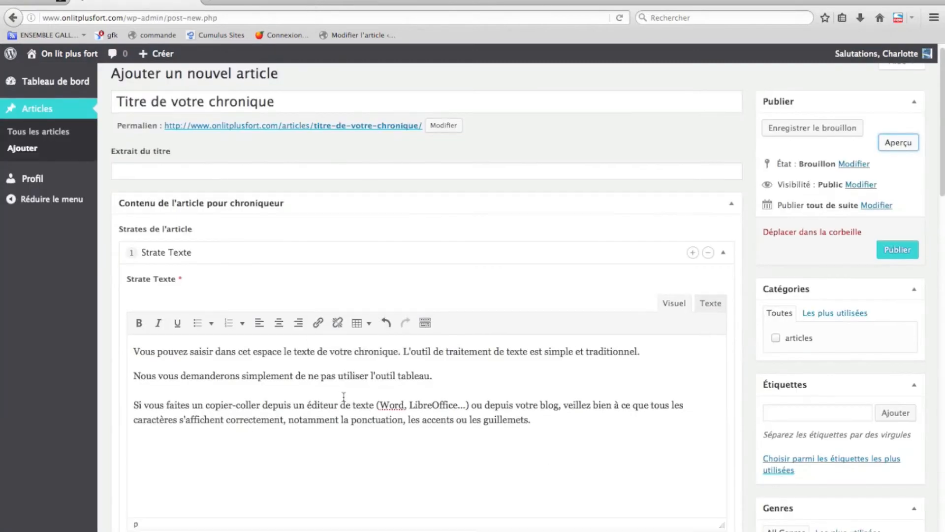
# Search the related books for "harry potter" and link Harry Potter et la Chambre des Secrets to the article.
pyautogui.scroll(-8, 342, 397)
pyautogui.scroll(-8, 343, 397)
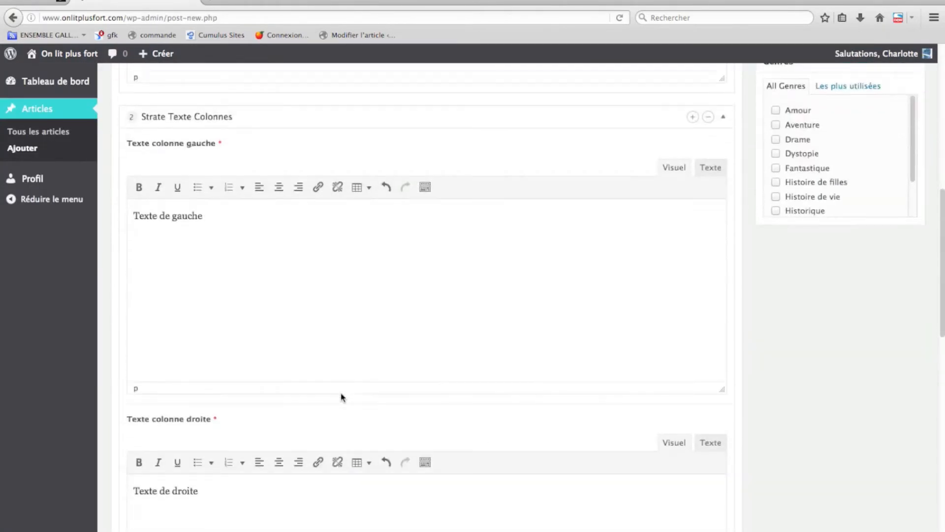
pyautogui.scroll(-4, 343, 397)
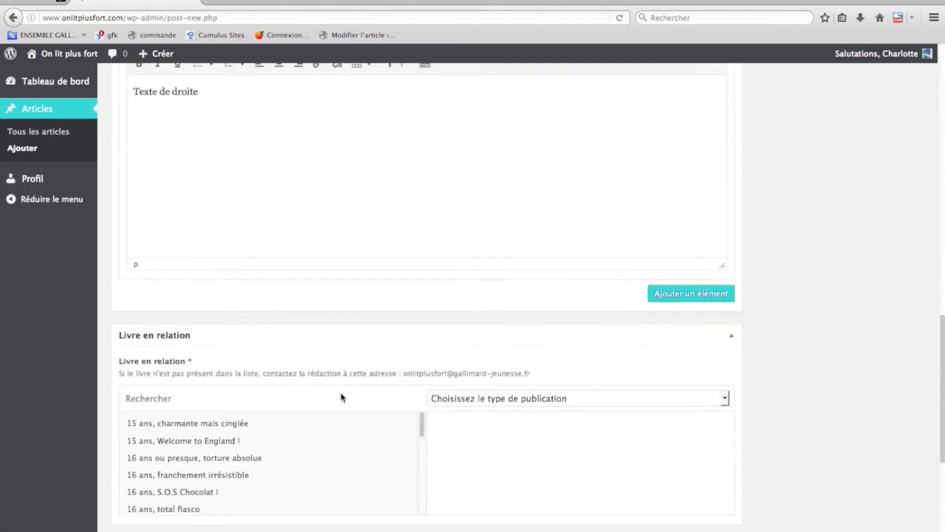
pyautogui.scroll(-1, 337, 391)
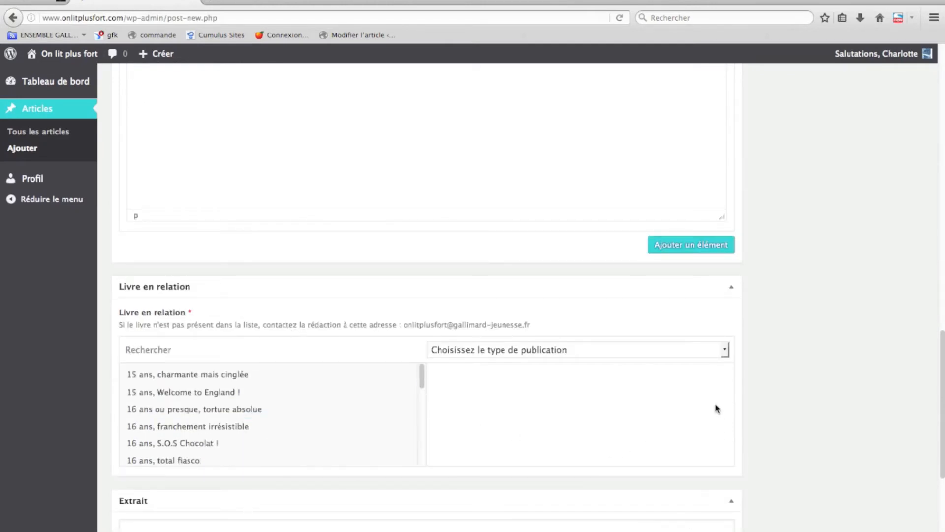
pyautogui.click(214, 355)
pyautogui.write('harry potter')
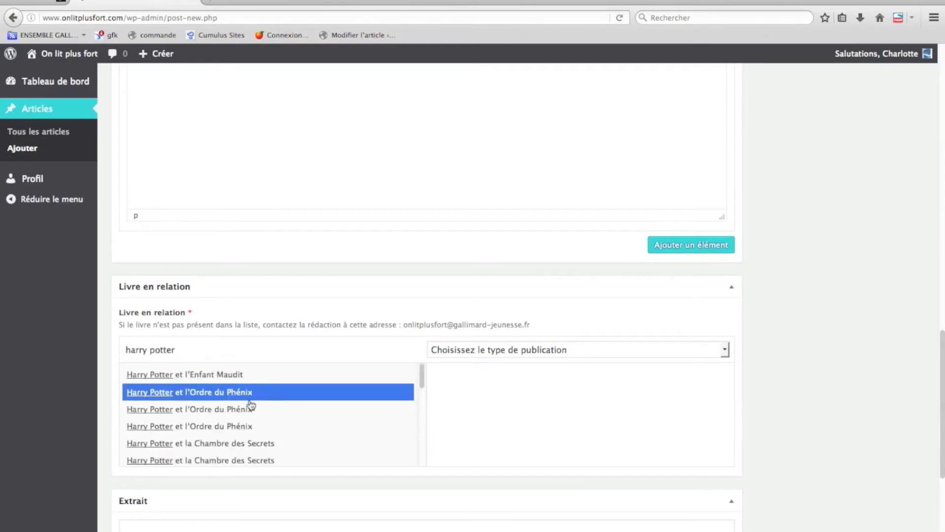
pyautogui.scroll(-3, 248, 414)
pyautogui.click(237, 427)
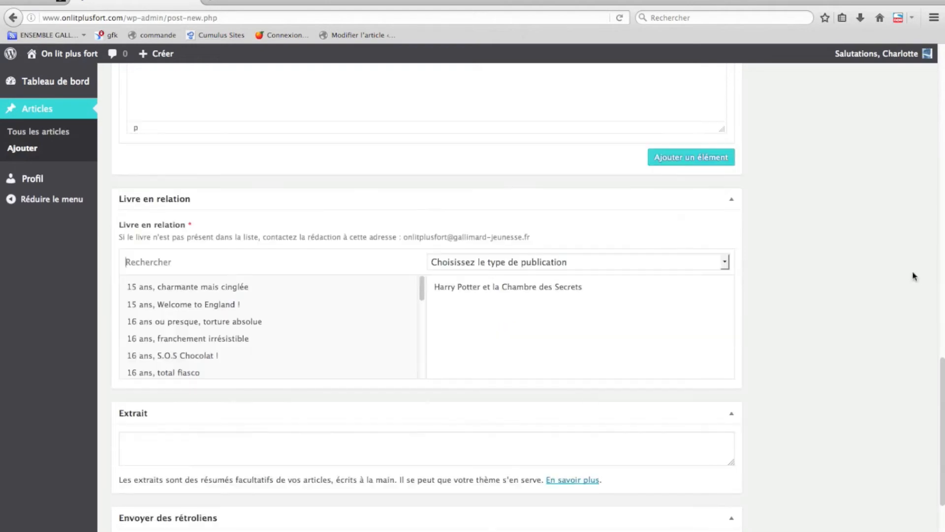
# Add the tags Amitié and Magie to the article from the most used tags.
pyautogui.scroll(6, 840, 327)
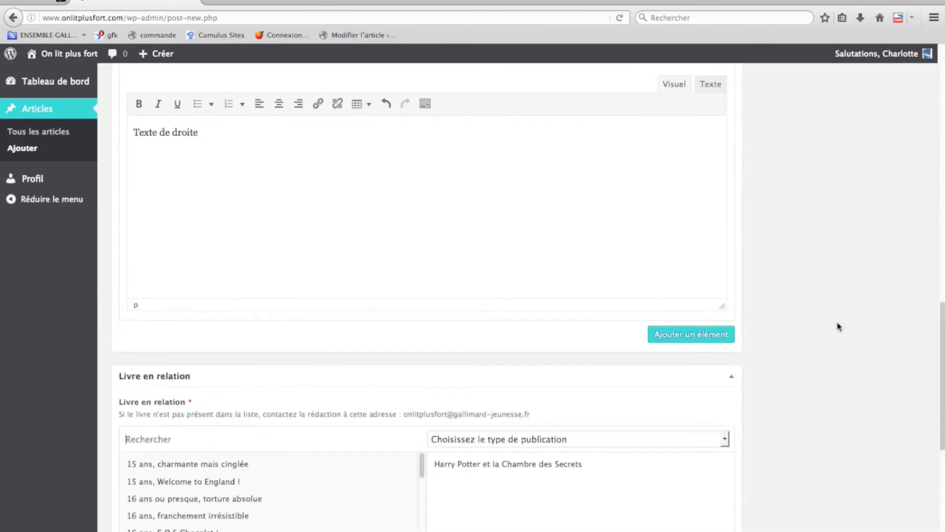
pyautogui.scroll(15, 839, 326)
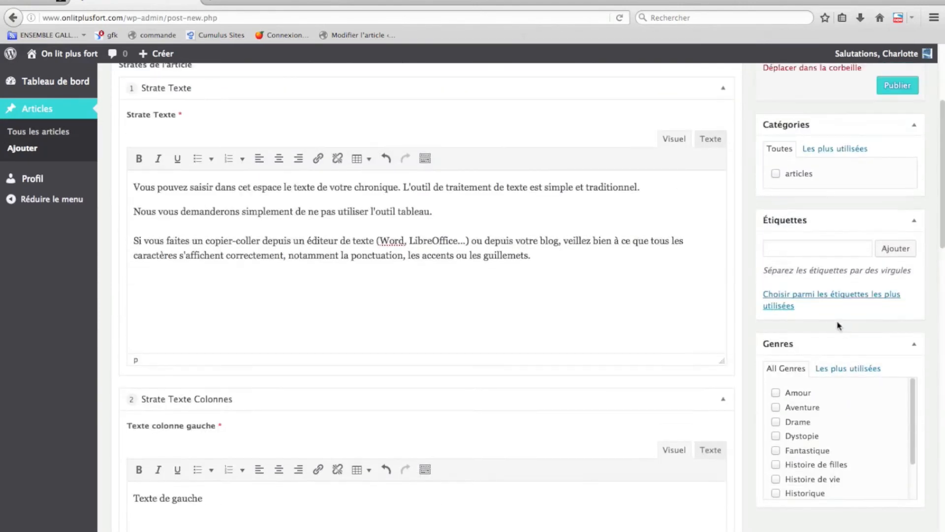
pyautogui.scroll(1, 839, 326)
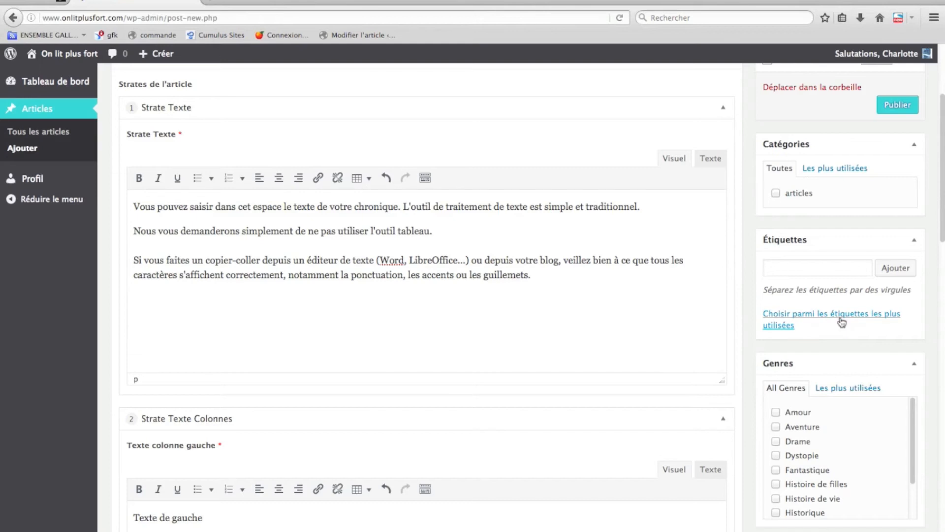
pyautogui.scroll(-2, 842, 322)
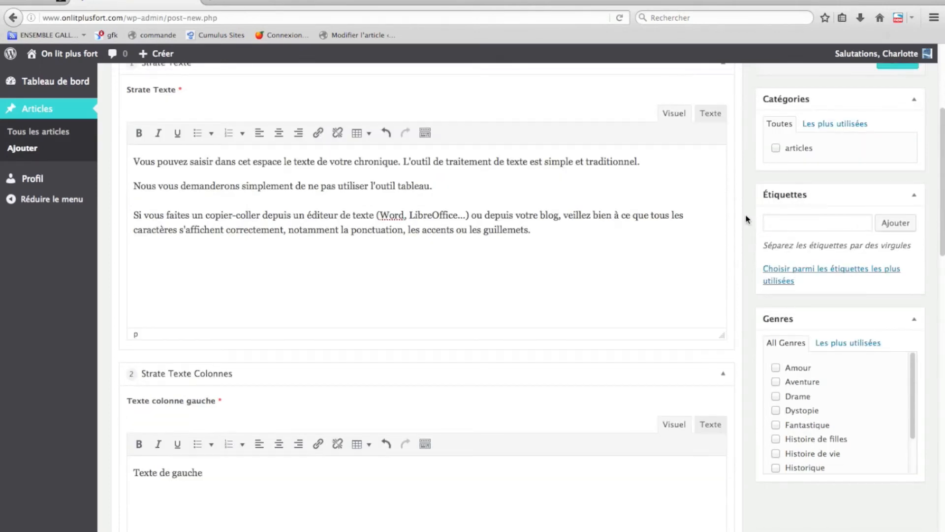
pyautogui.click(814, 277)
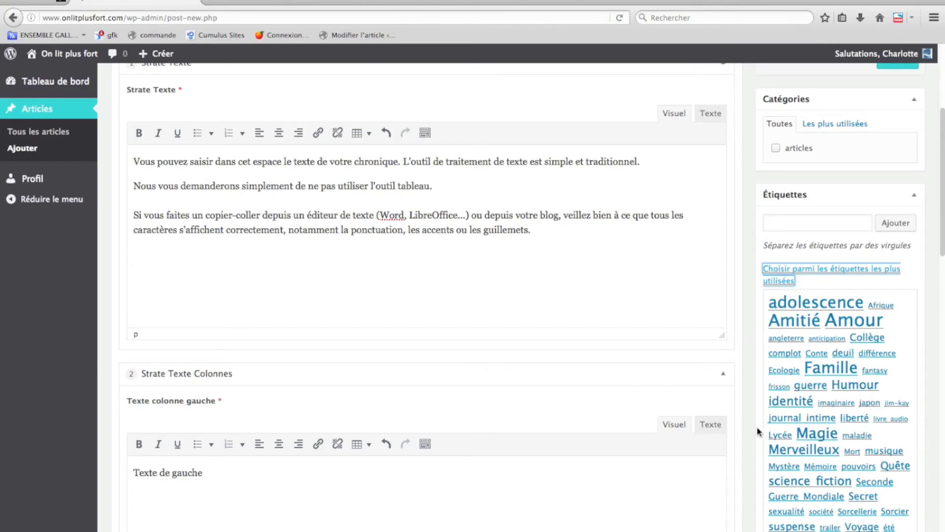
pyautogui.click(813, 327)
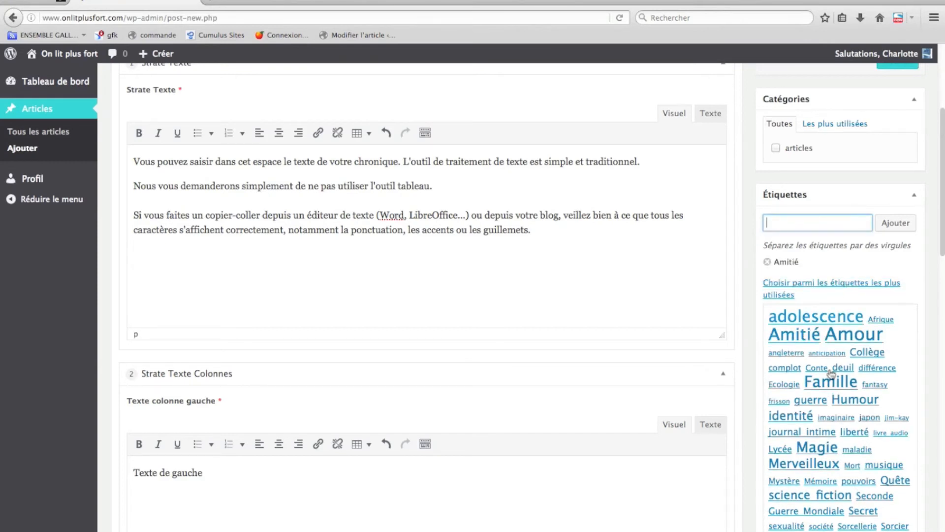
pyautogui.click(815, 447)
# Enter the tag "sorcellerie", accept the suggested Sorcellerie and add it to the article.
pyautogui.write('sorcel')
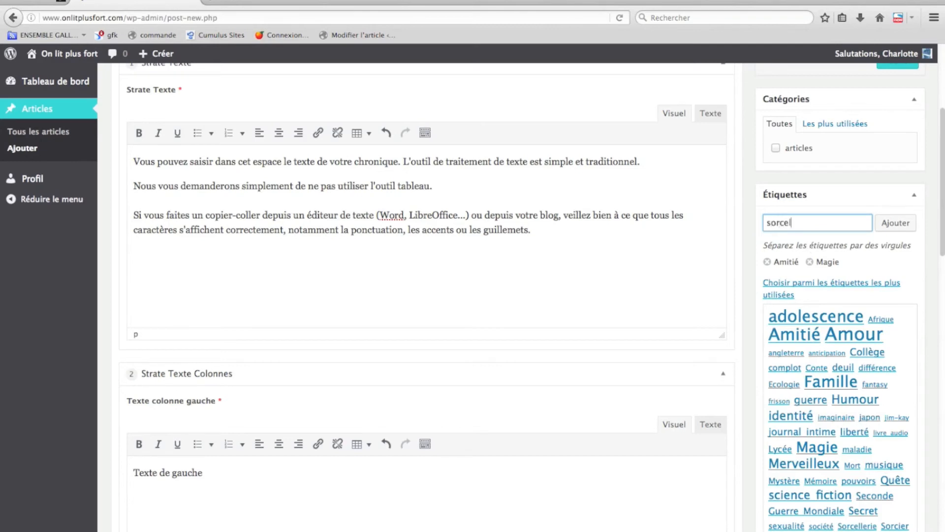
pyautogui.write('lerie')
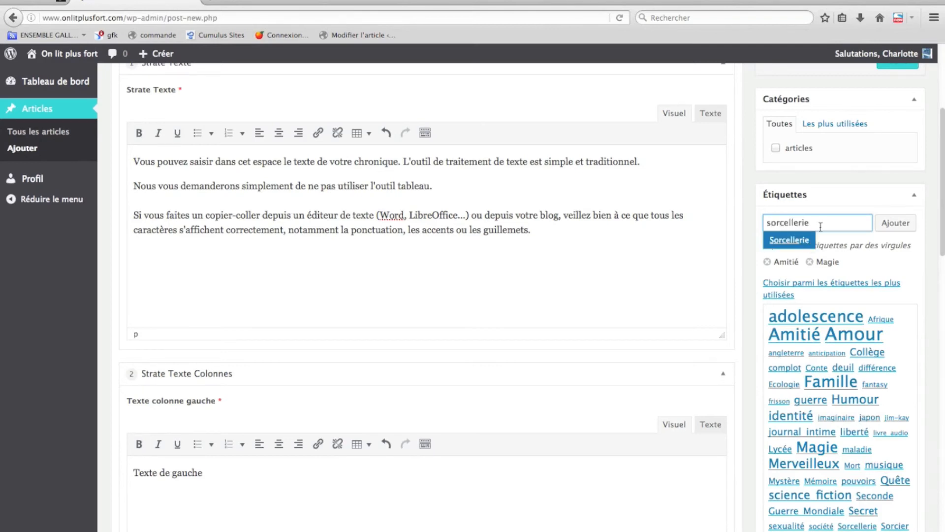
pyautogui.click(781, 241)
pyautogui.click(889, 225)
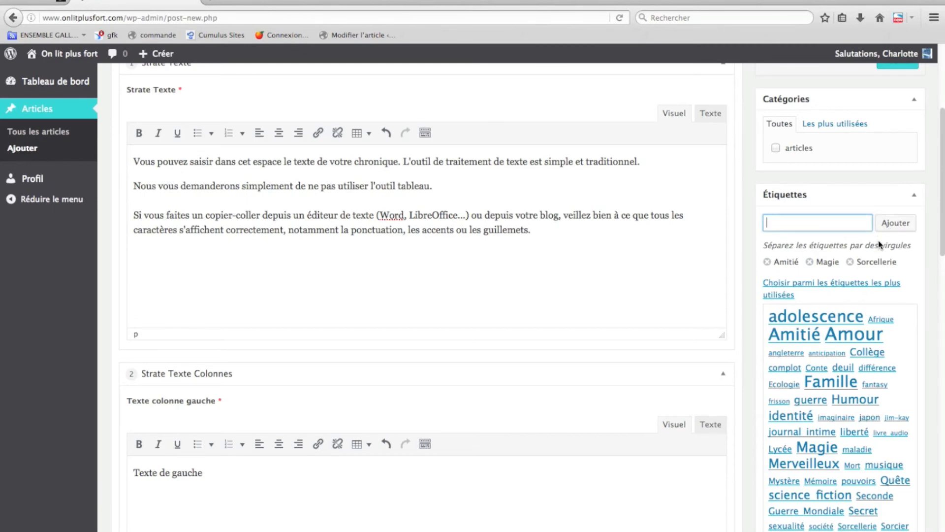
pyautogui.scroll(-5, 878, 245)
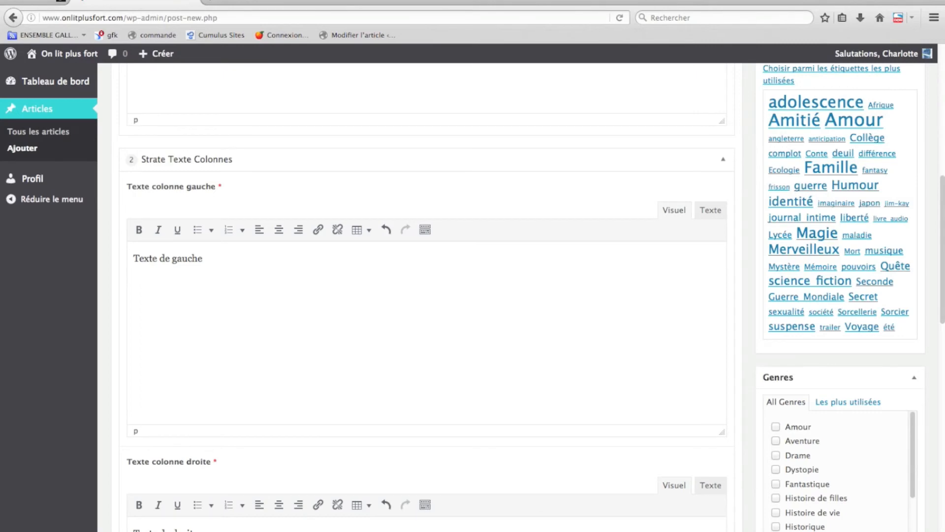
pyautogui.scroll(2, 855, 282)
pyautogui.scroll(3, 854, 280)
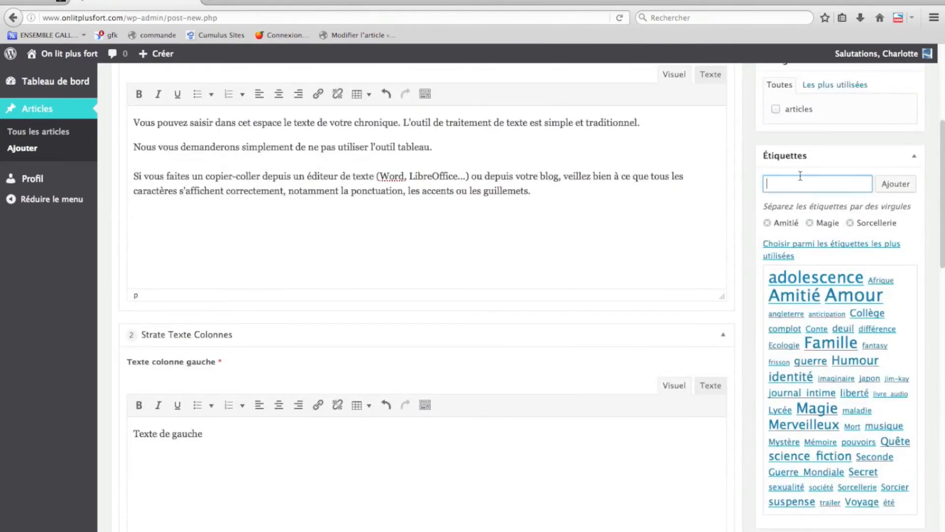
pyautogui.scroll(2, 816, 185)
pyautogui.scroll(2, 816, 184)
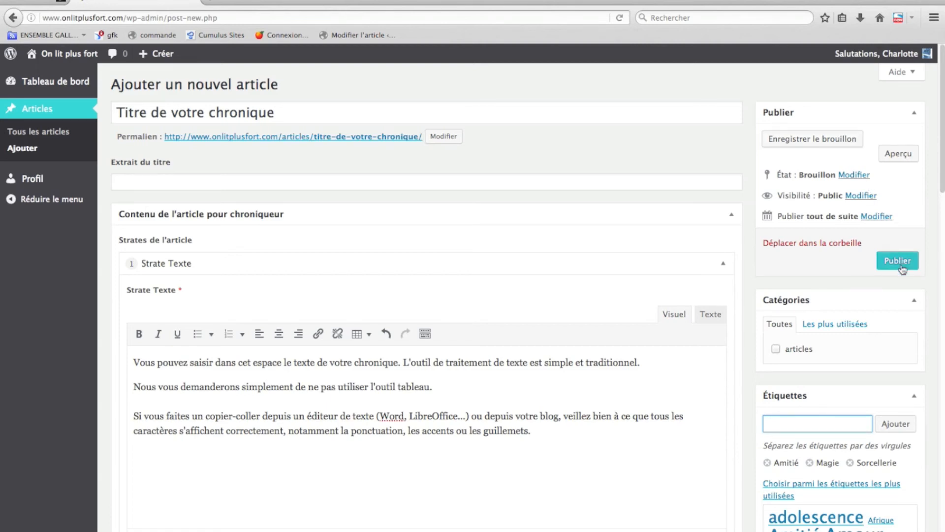
# Switch to the published Animale, La Prophétie de la Reine des Neiges chronicle and examine its text, author credit and tags.
pyautogui.click(64, 4)
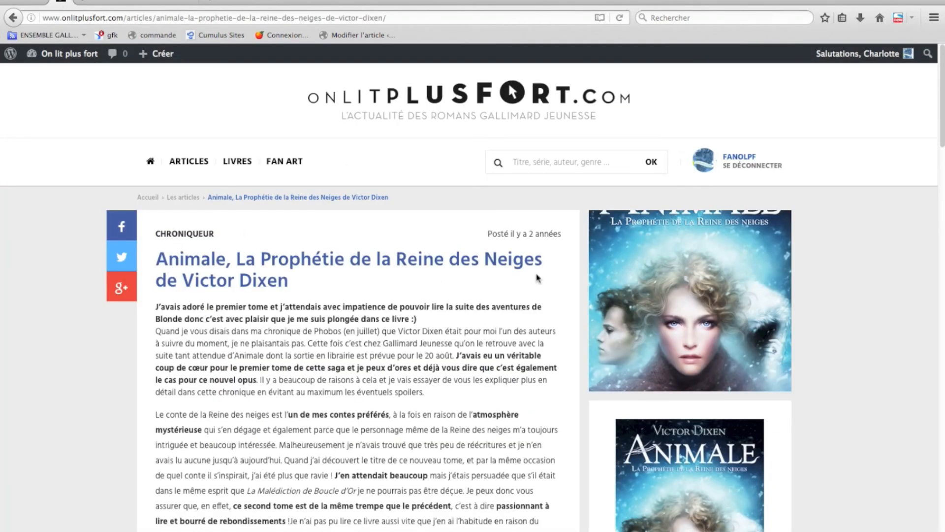
pyautogui.scroll(-5, 542, 280)
pyautogui.scroll(-5, 564, 322)
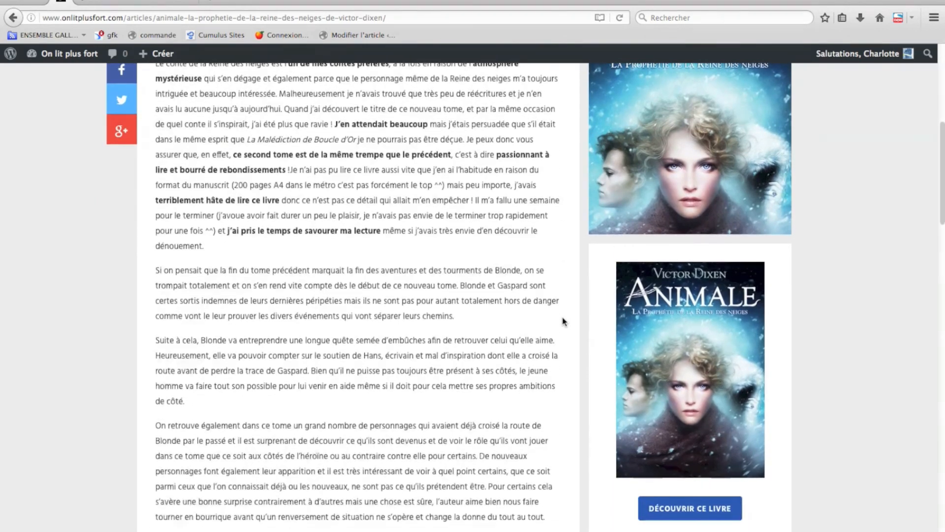
pyautogui.scroll(-8, 563, 320)
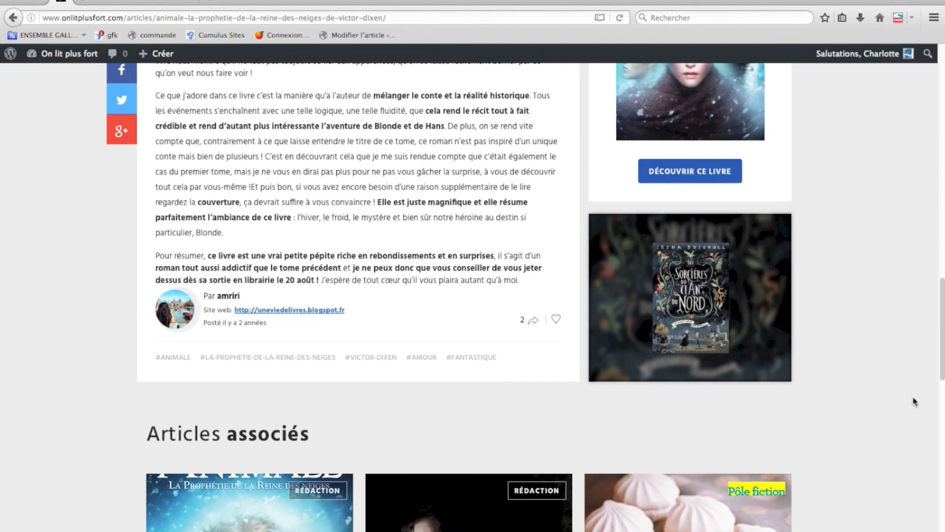
pyautogui.moveTo(941, 364); pyautogui.dragTo(898, 134)
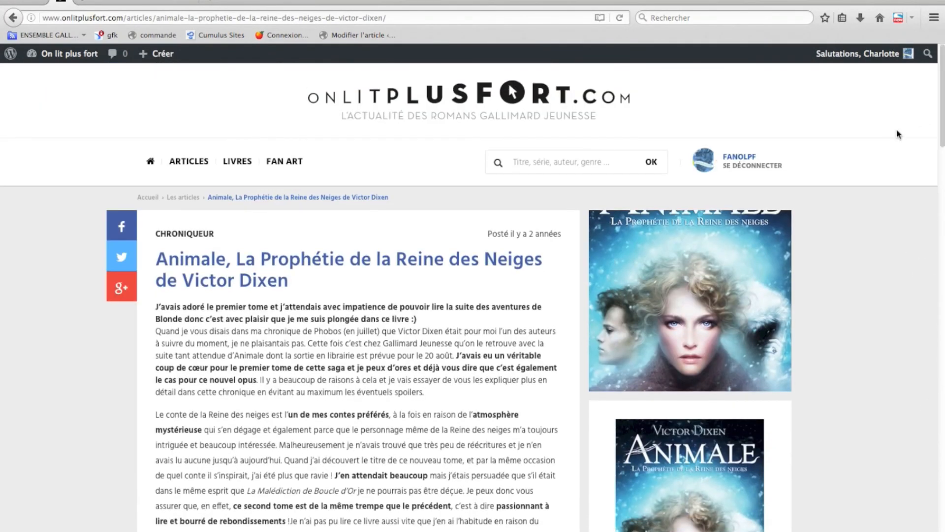
# Open the site's home page and examine how chronicles appear among the articles and in the Nos chroniqueurs section.
pyautogui.click(151, 162)
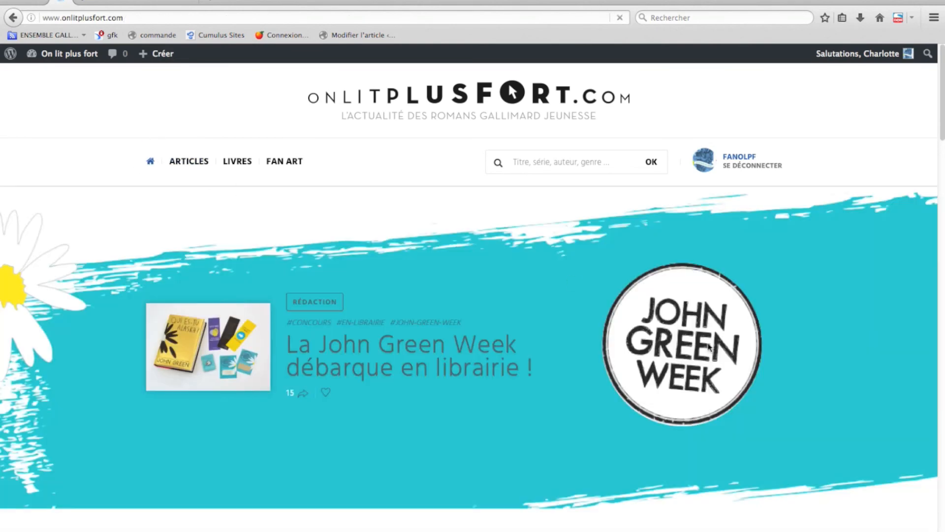
pyautogui.scroll(-10, 709, 353)
pyautogui.scroll(-5, 708, 351)
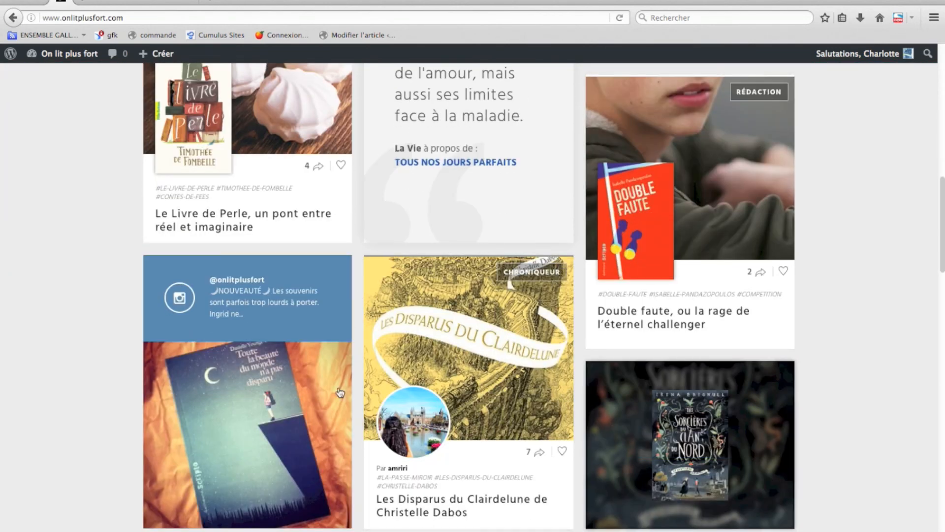
pyautogui.scroll(-7, 605, 309)
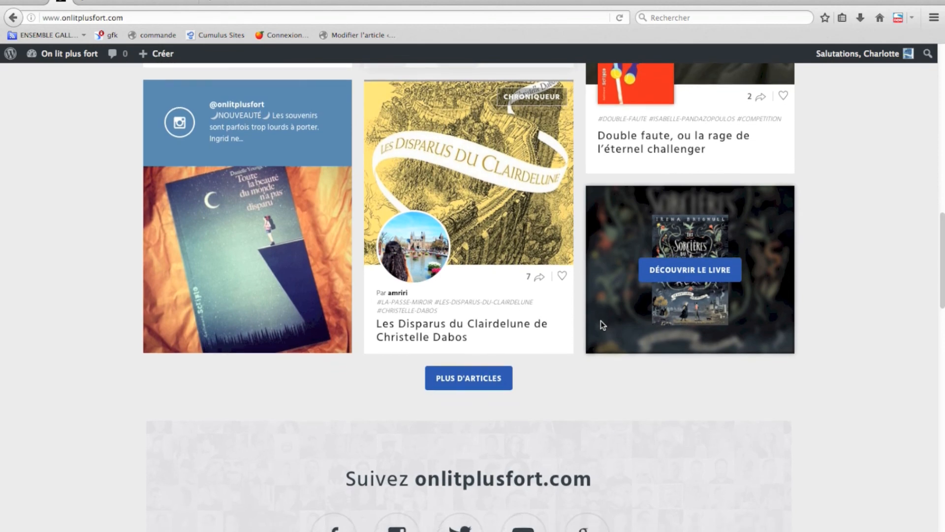
pyautogui.scroll(-8, 602, 333)
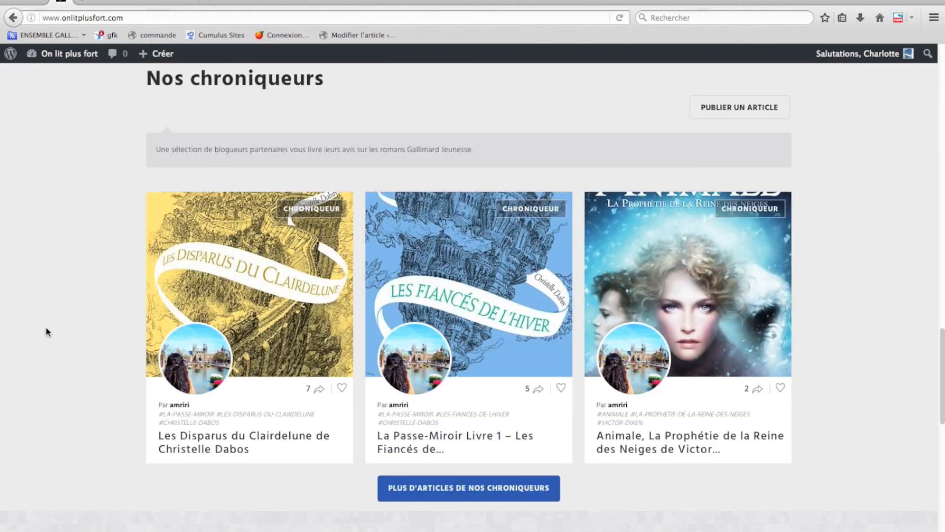
pyautogui.scroll(-3, 46, 327)
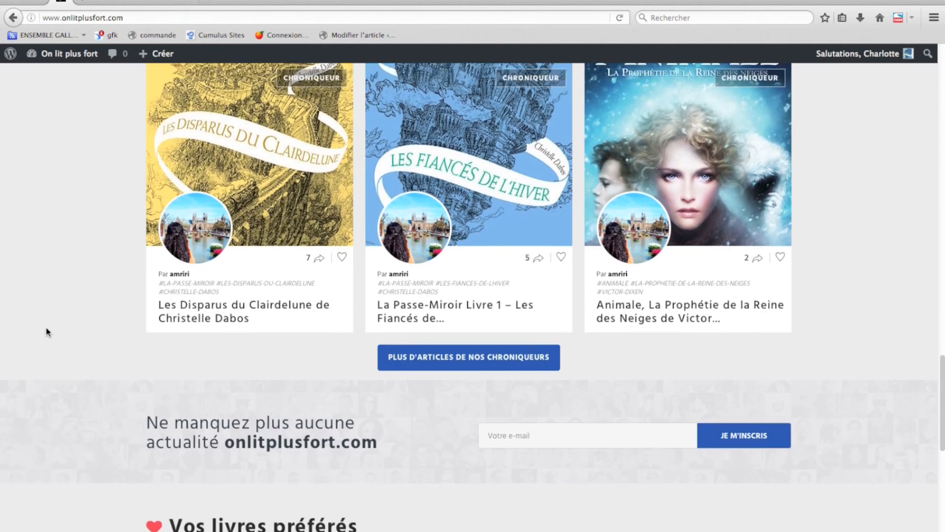
pyautogui.scroll(7, 46, 327)
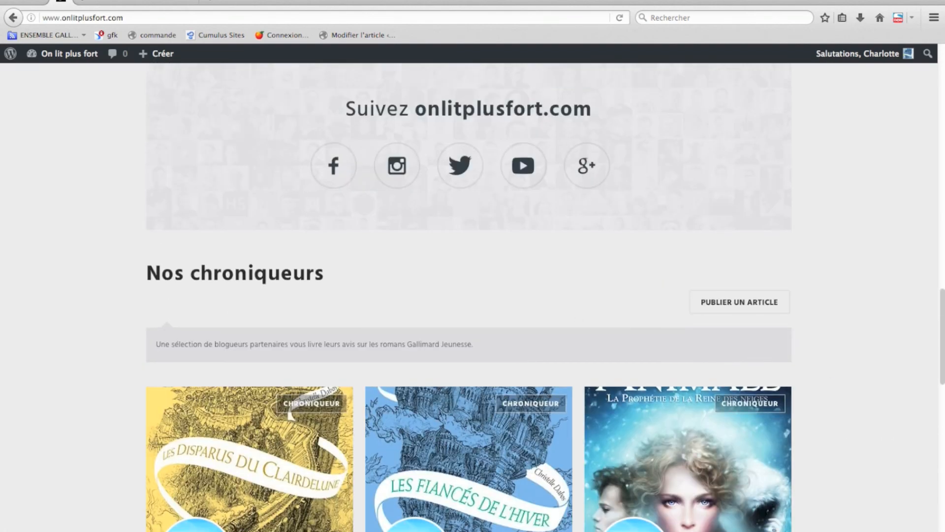
pyautogui.scroll(10, 929, 323)
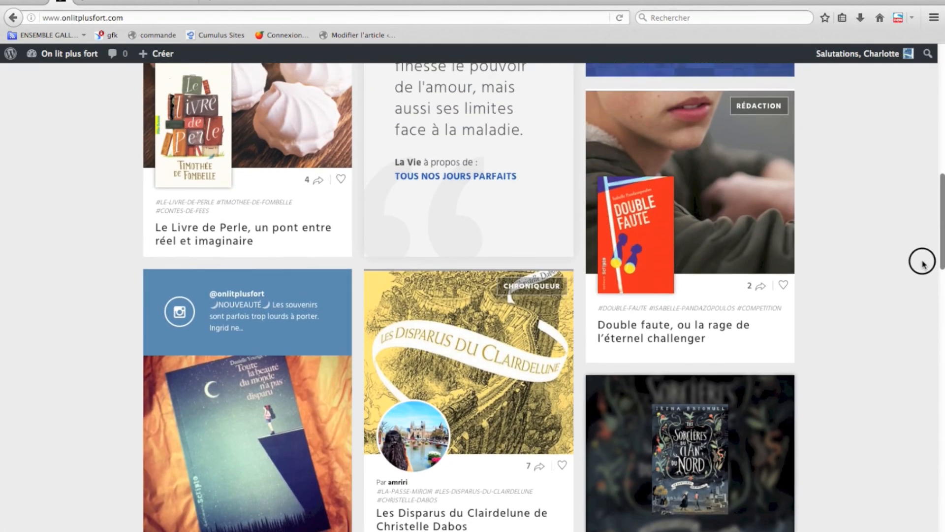
pyautogui.scroll(12, 922, 266)
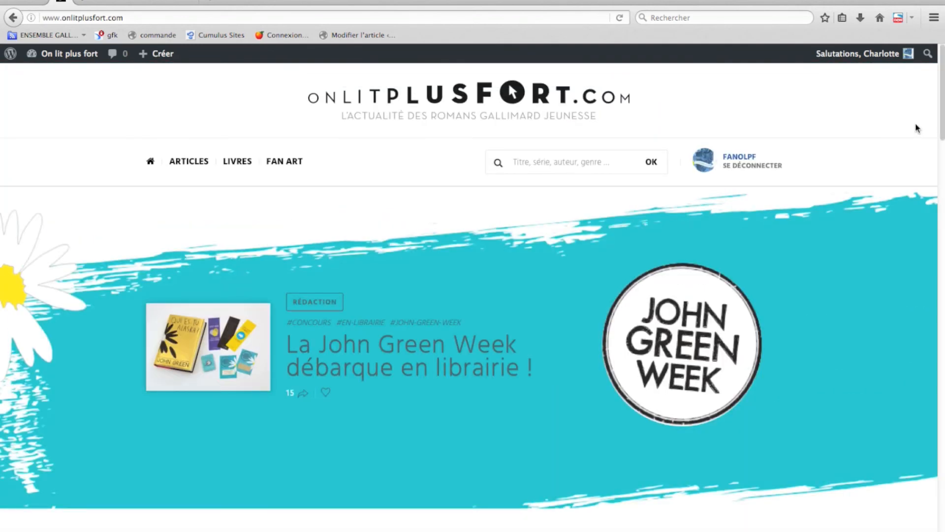